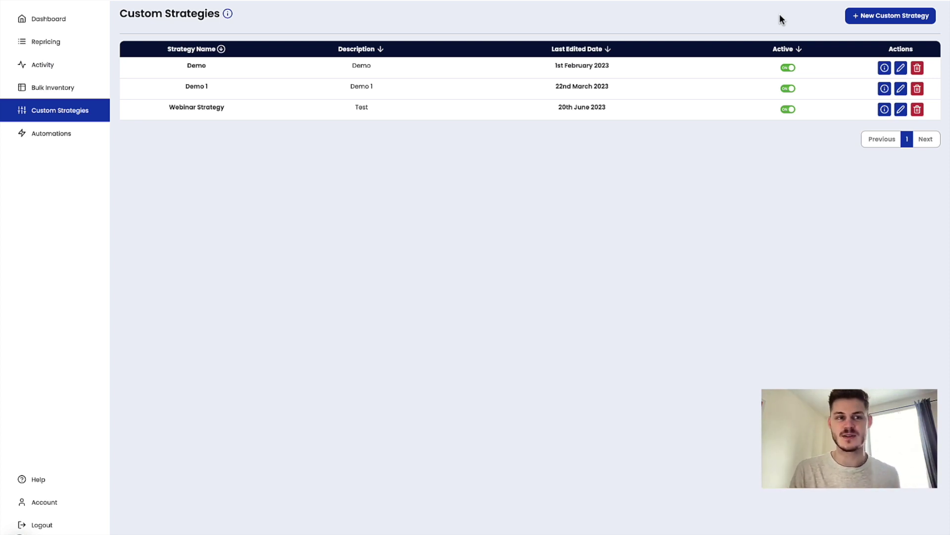
Start a new custom strategy and keep All Sellers as the fulfilment method to compete with
left_click(858, 17)
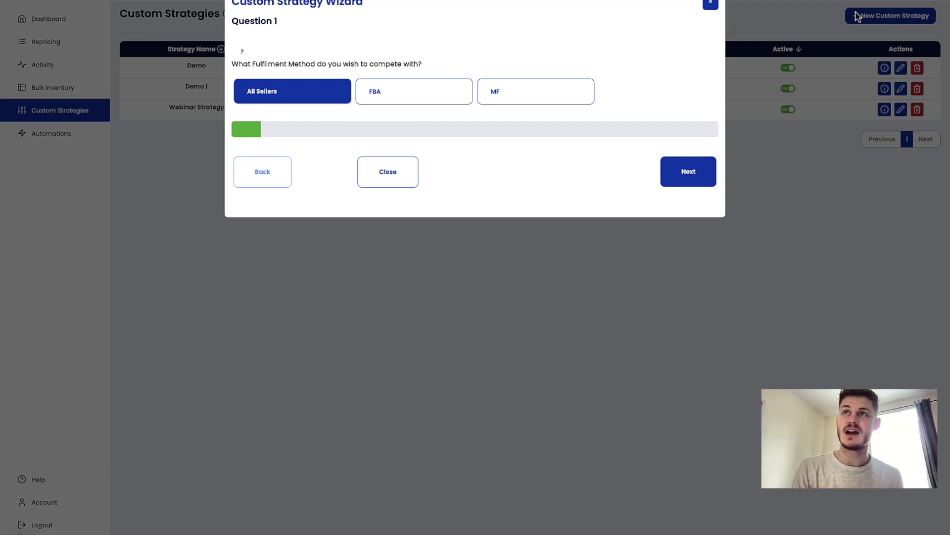
left_click(679, 173)
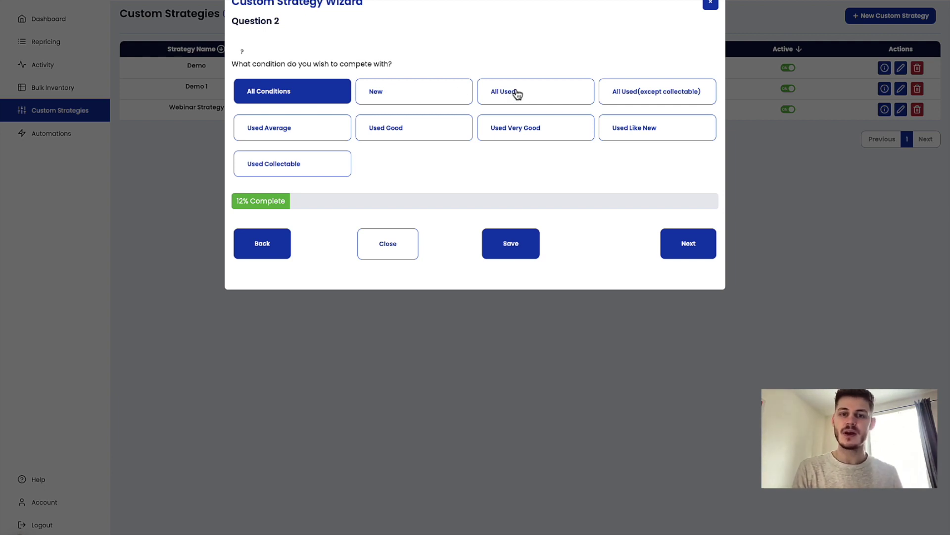
left_click(558, 94)
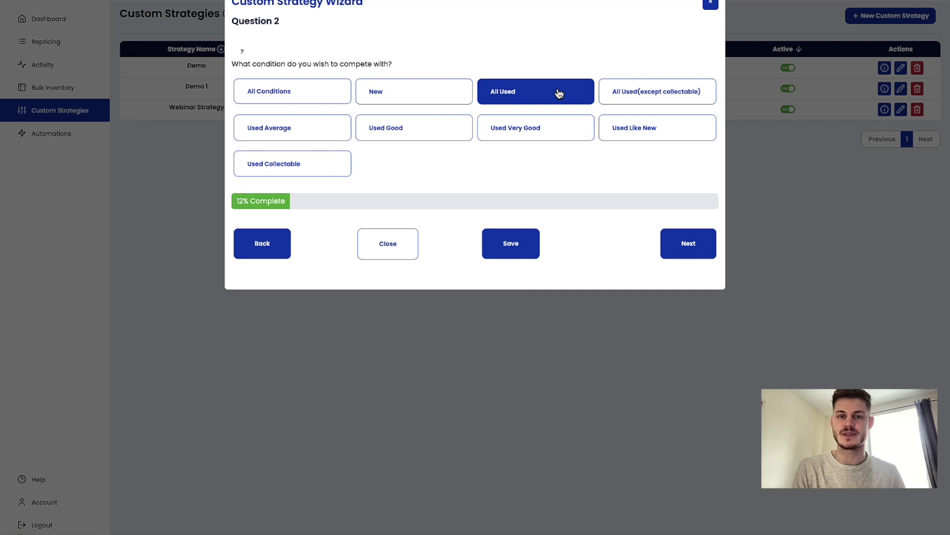
left_click(635, 100)
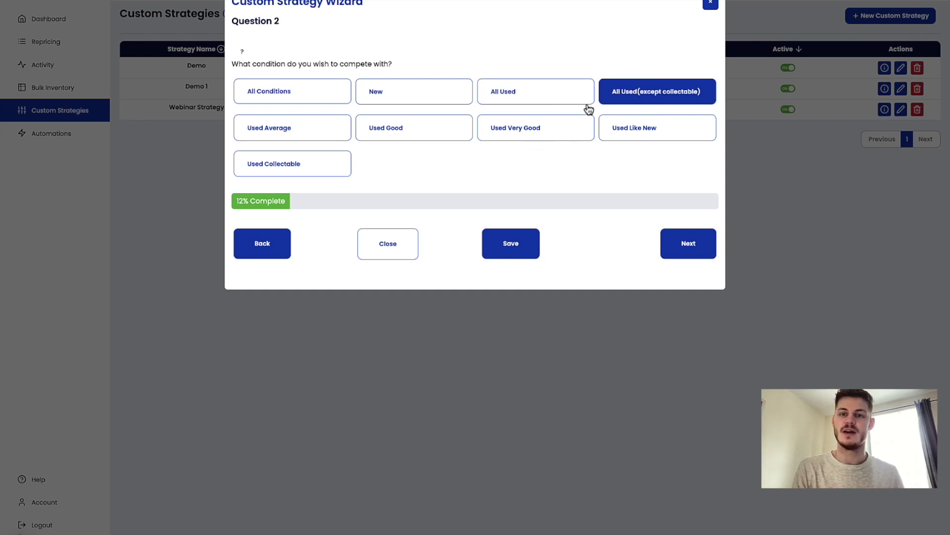
left_click(621, 102)
left_click(292, 134)
left_click(406, 135)
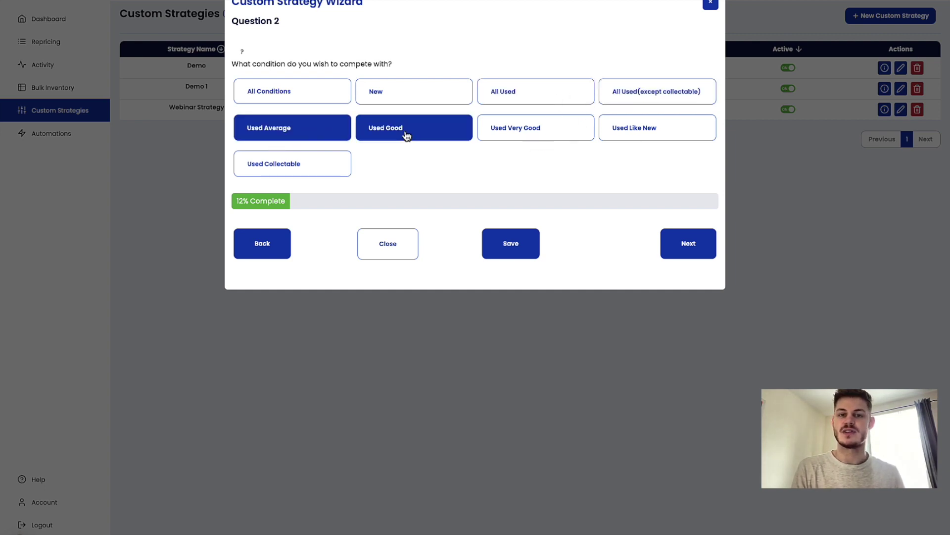
left_click(307, 133)
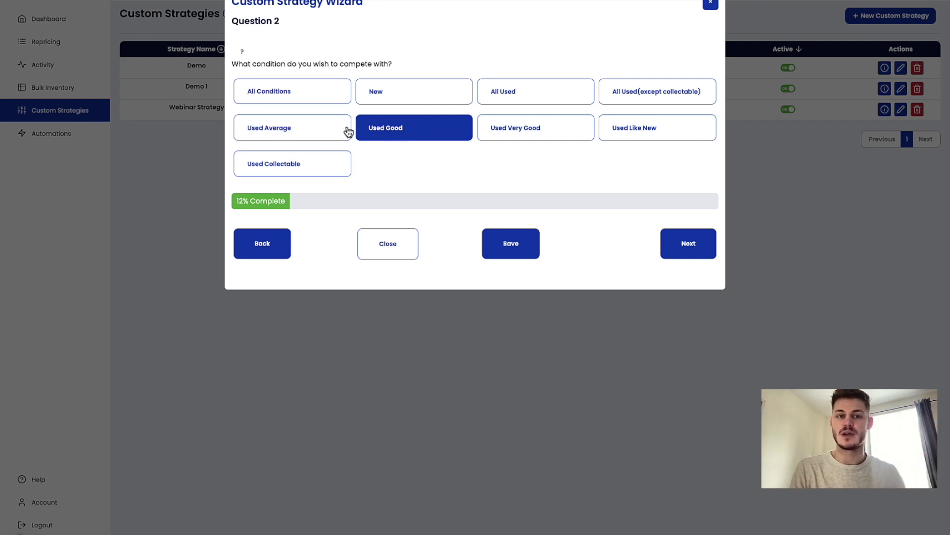
left_click(363, 133)
Choose New as the condition to compete with and continue to the repricing scenarios
left_click(376, 95)
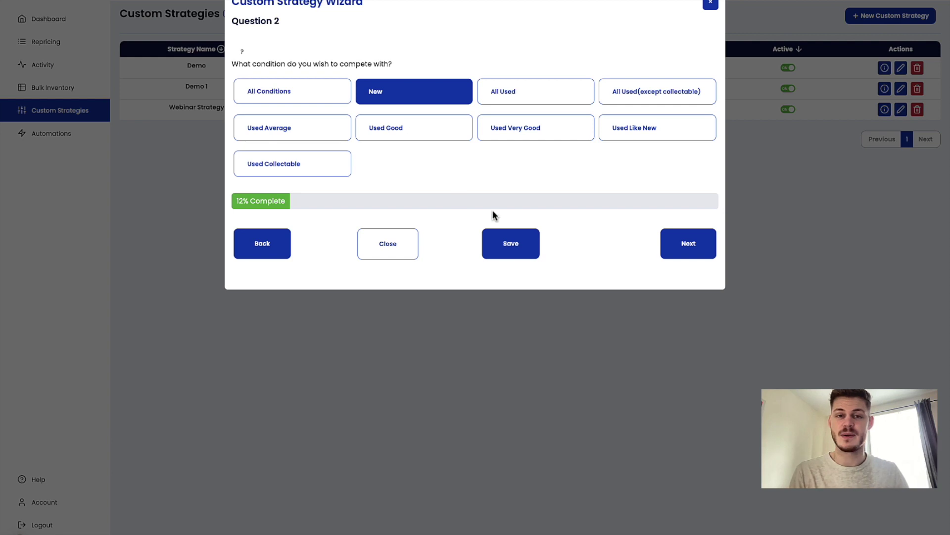
left_click(690, 244)
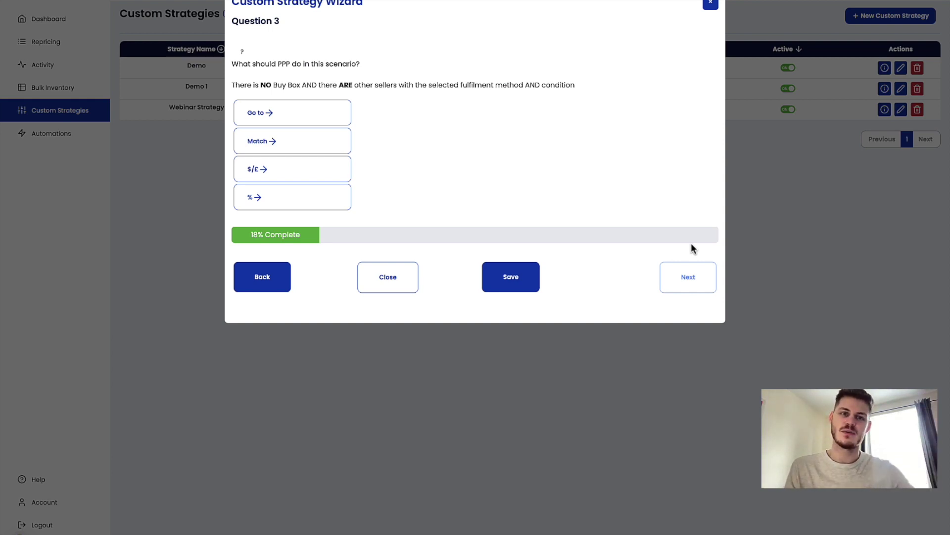
Examine the Go to, Match, $/£ and % repricing options for the scenario with no Buy Box and other sellers present
left_click(288, 109)
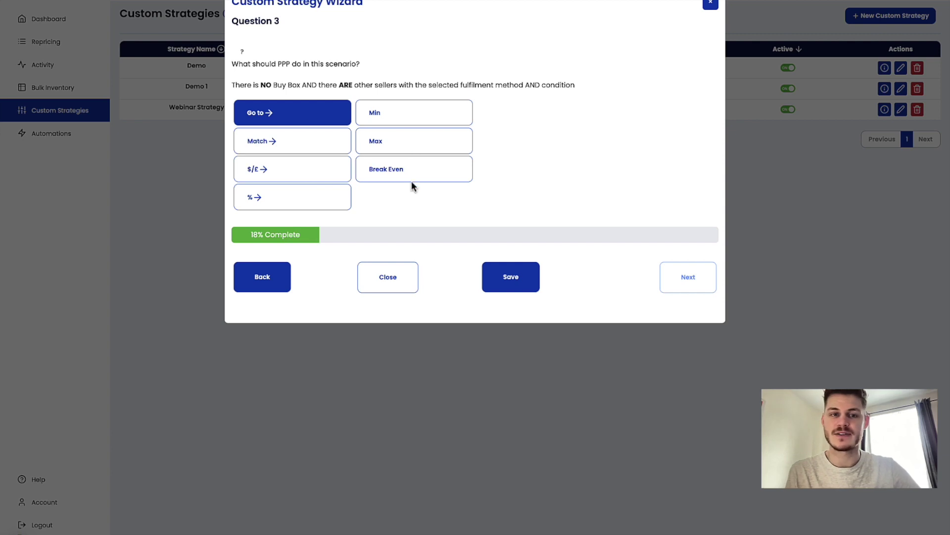
left_click(301, 150)
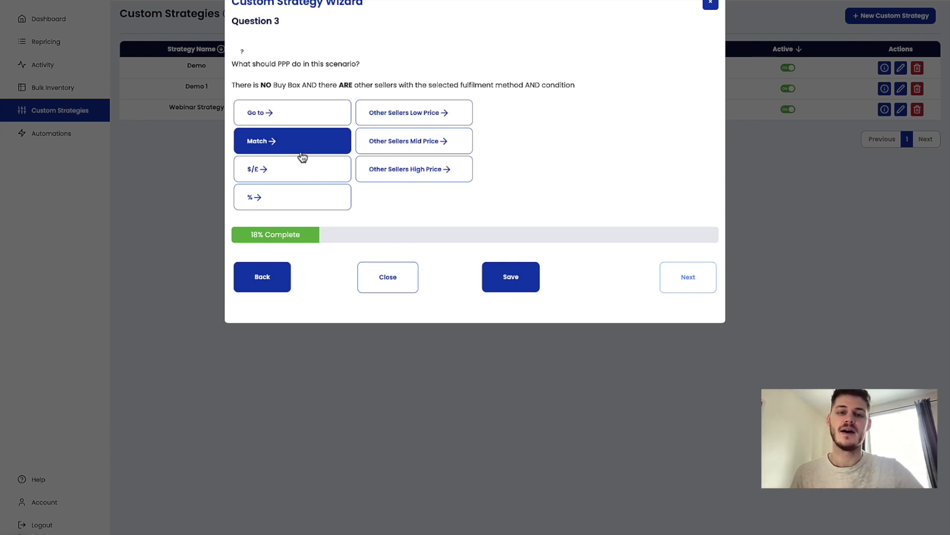
left_click(421, 122)
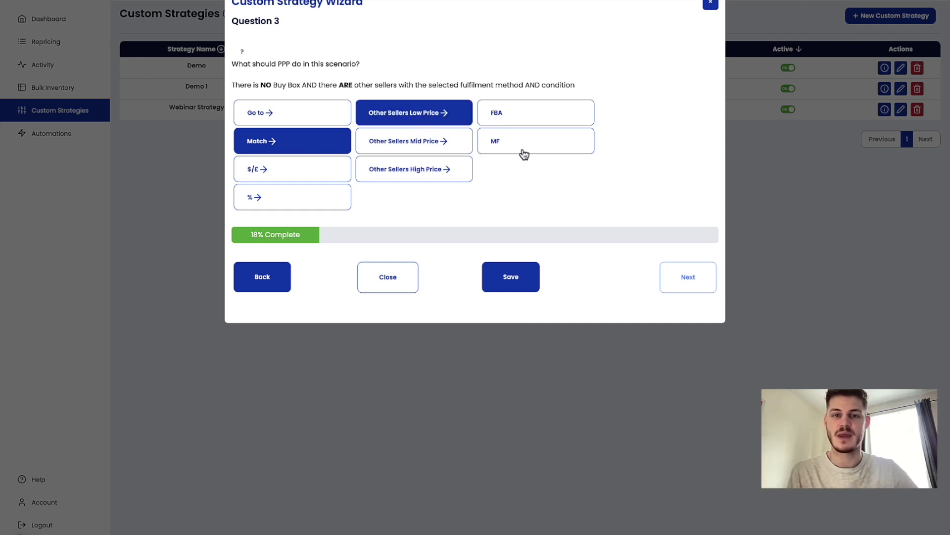
left_click(314, 170)
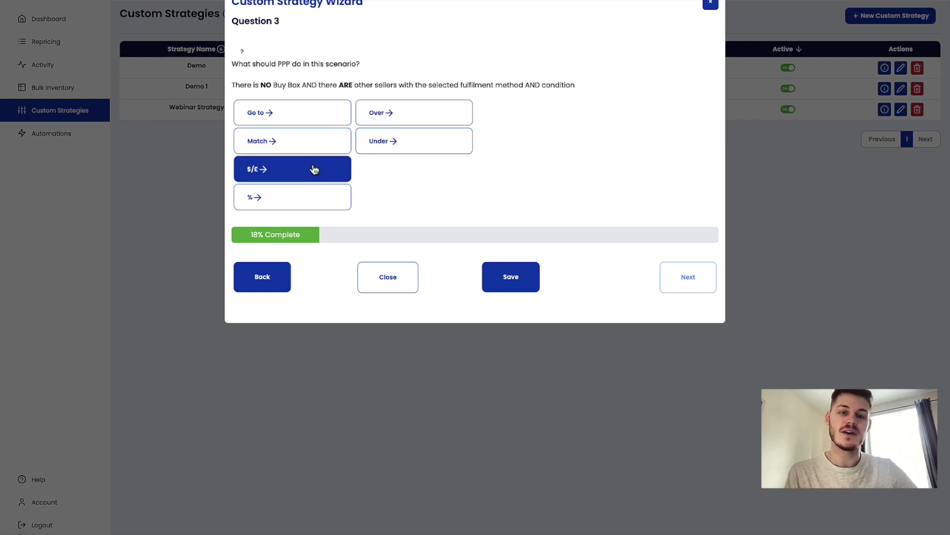
left_click(304, 195)
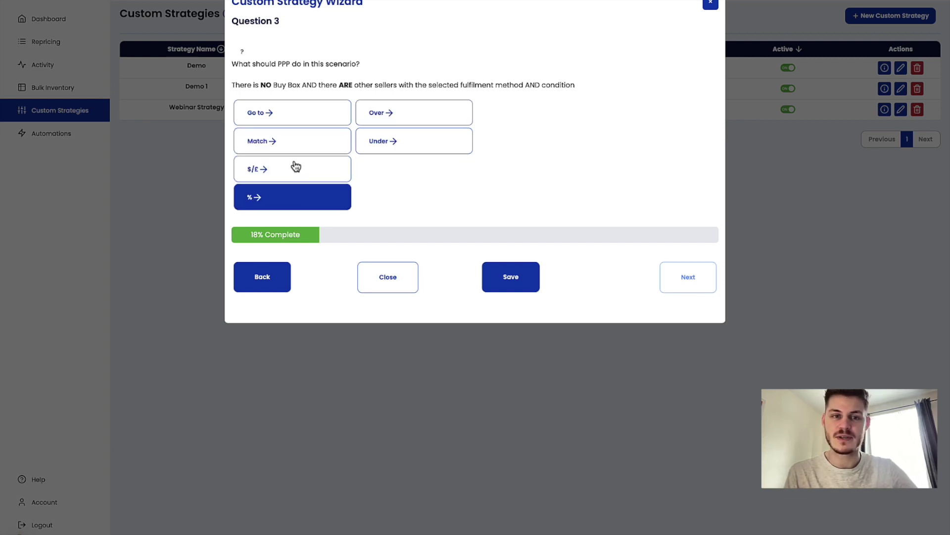
left_click(295, 165)
left_click(295, 197)
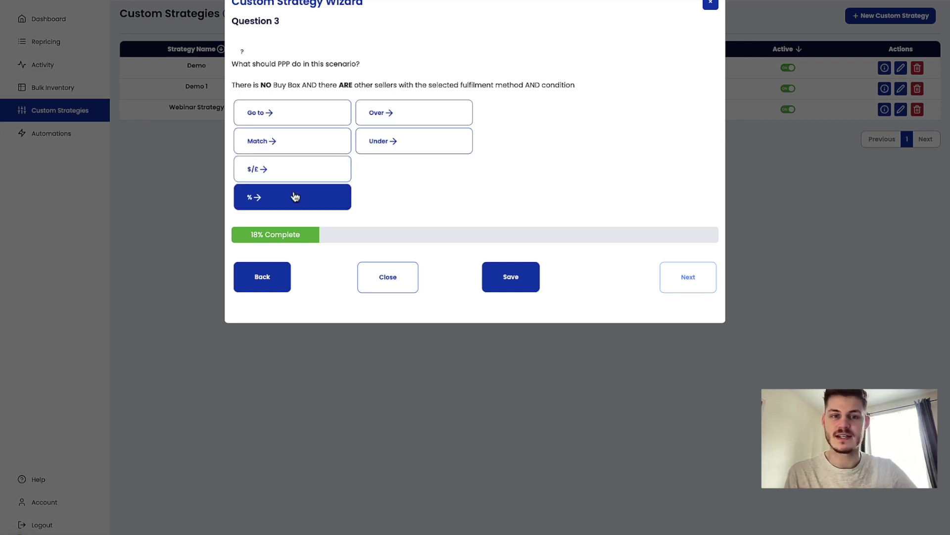
left_click(388, 143)
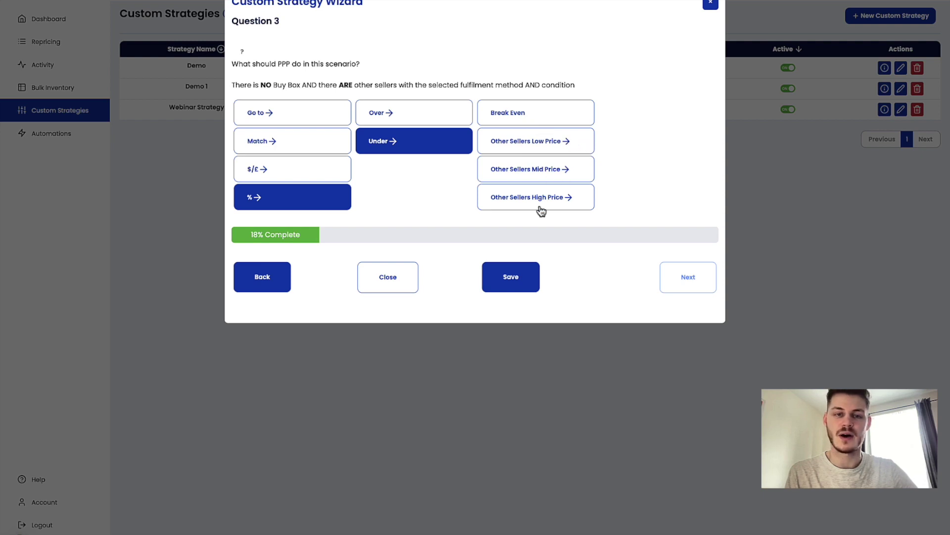
left_click(558, 144)
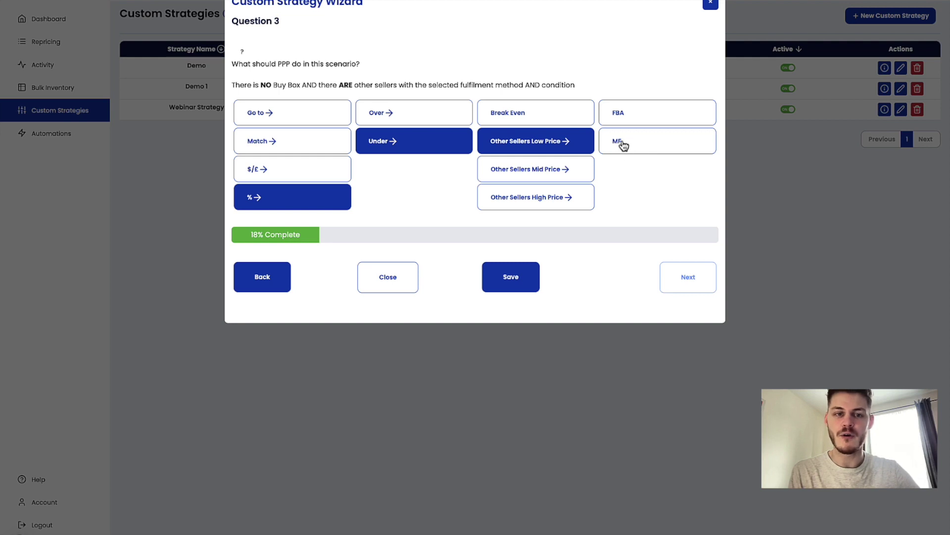
left_click(323, 174)
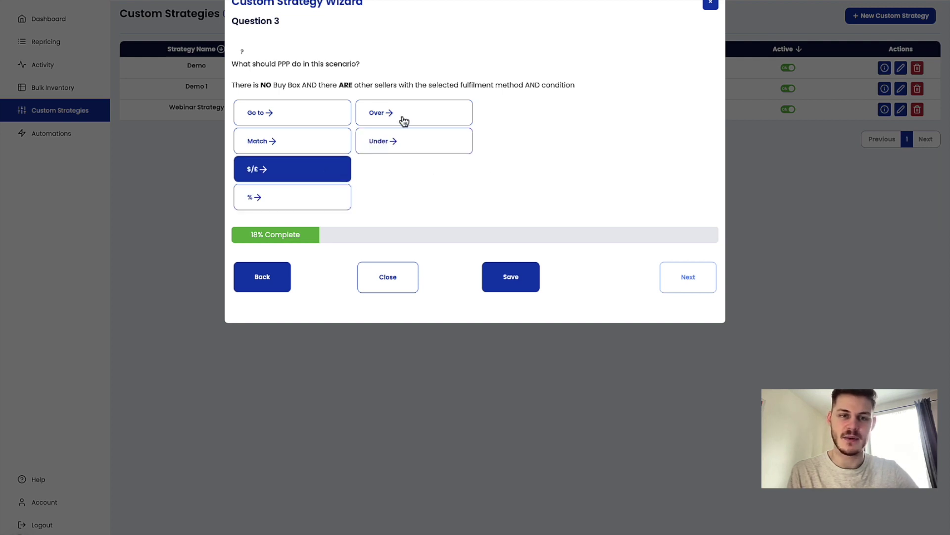
left_click(411, 142)
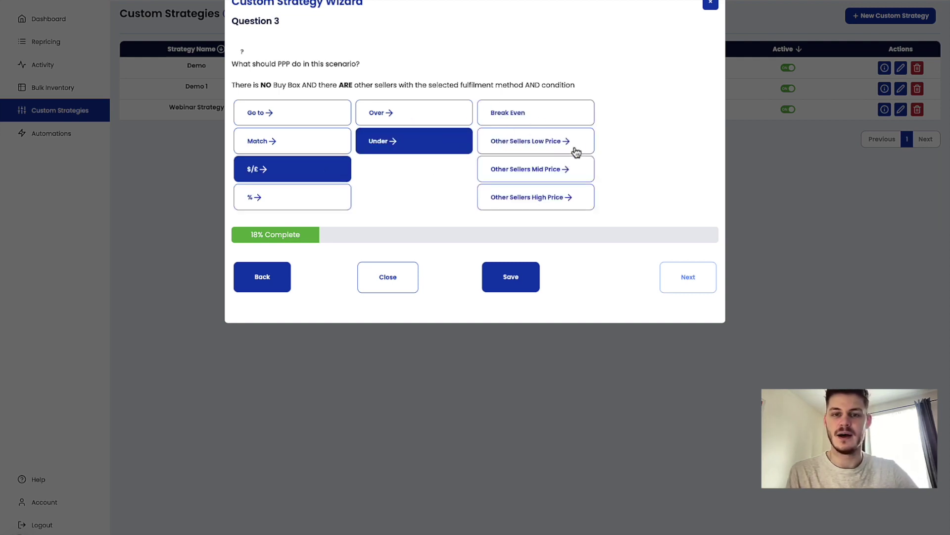
left_click(541, 142)
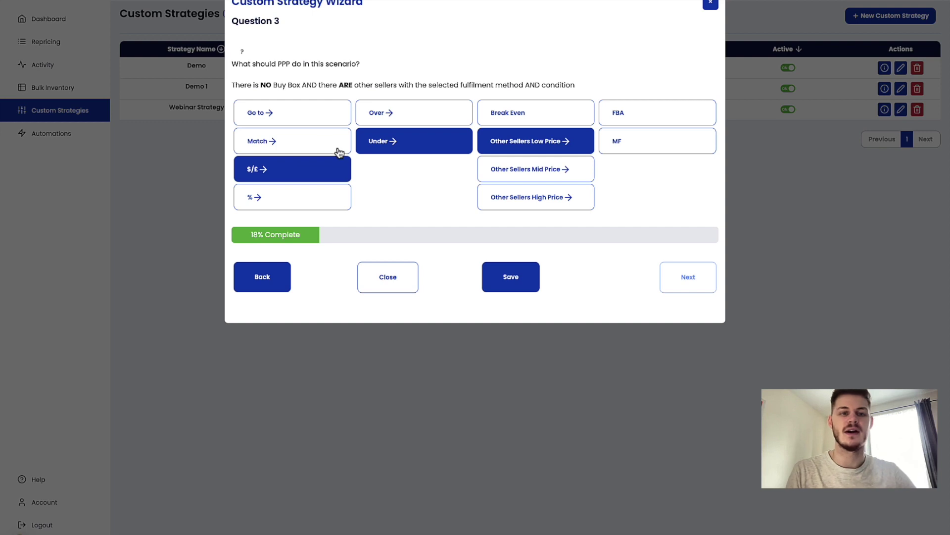
For the scenarios without a Buy Box, go to Min when there are other matching sellers and to Max when there are none
left_click(296, 121)
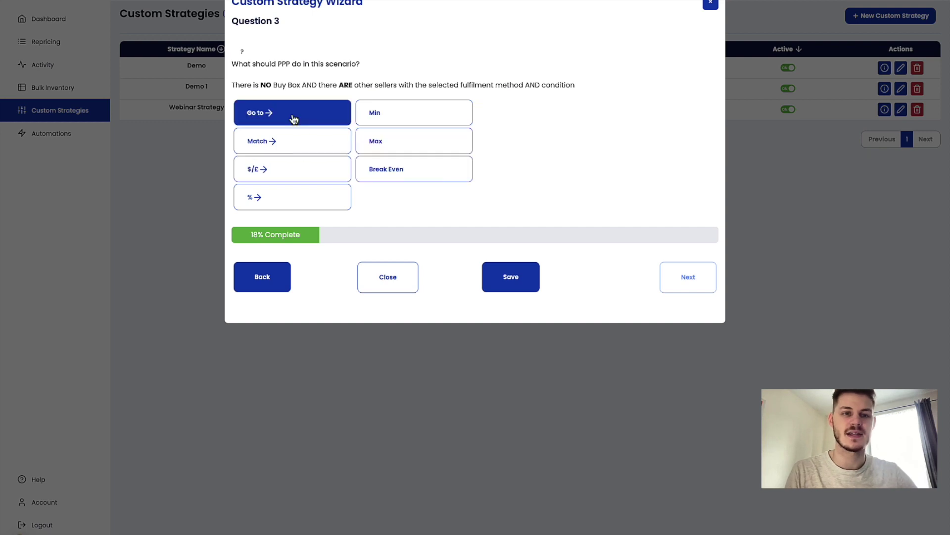
left_click(374, 111)
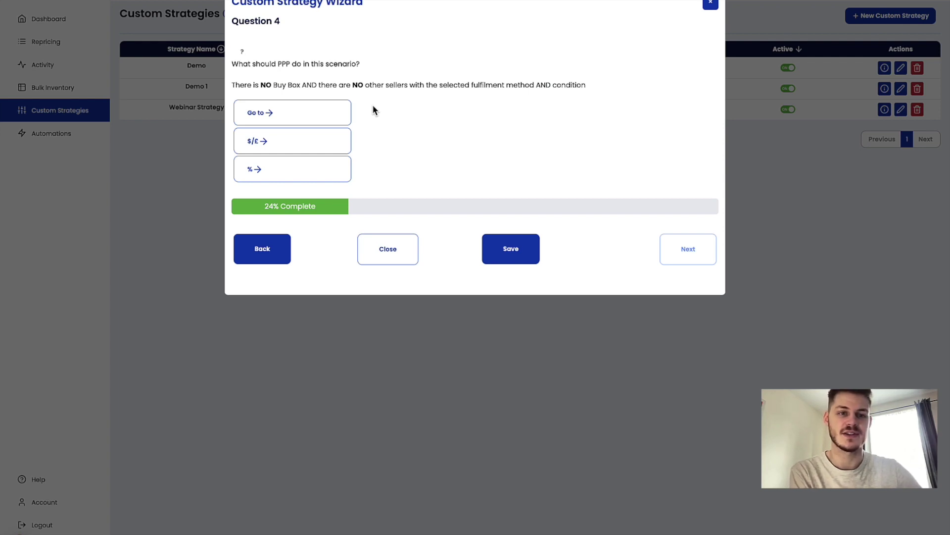
left_click(296, 118)
left_click(376, 144)
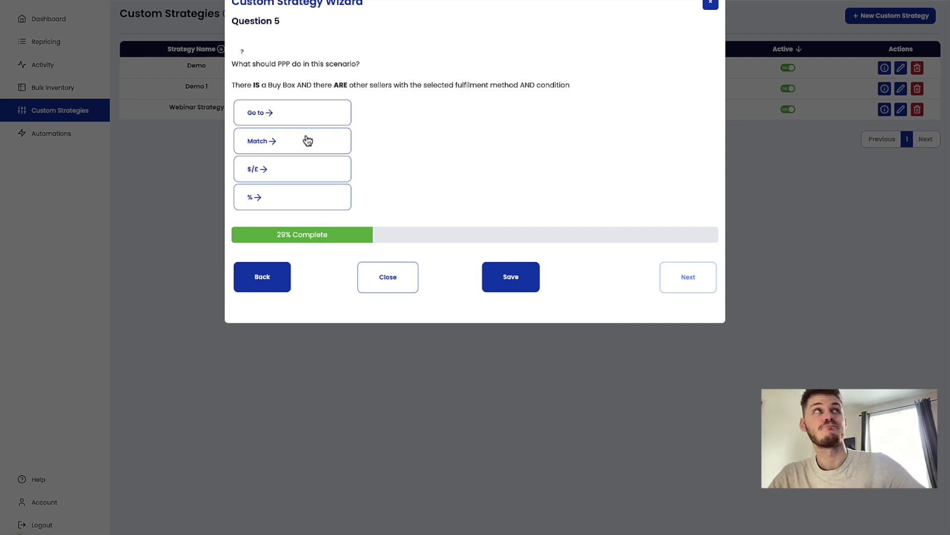
Price $/£ 0.10 under the Buy Box when there is a Buy Box and there are other matching sellers
left_click(297, 173)
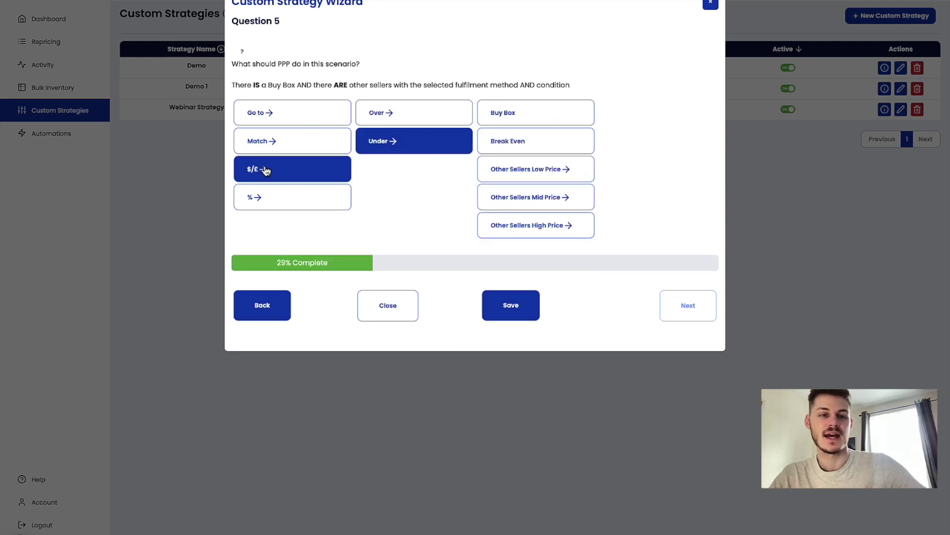
left_click(498, 125)
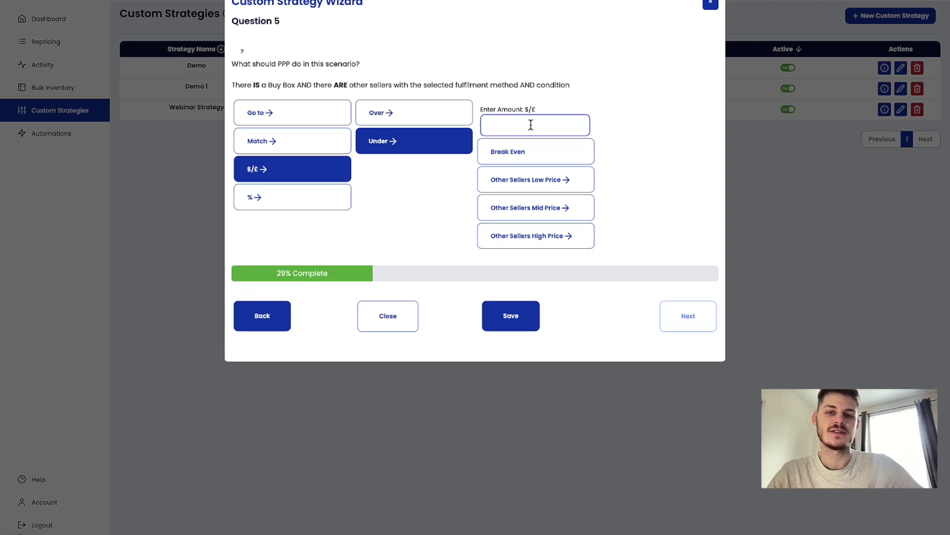
type("0.10")
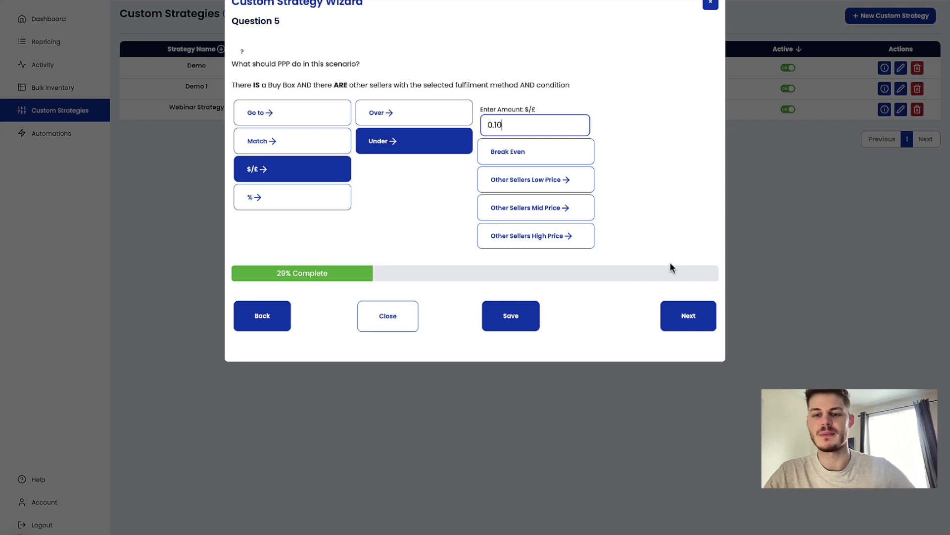
left_click(677, 321)
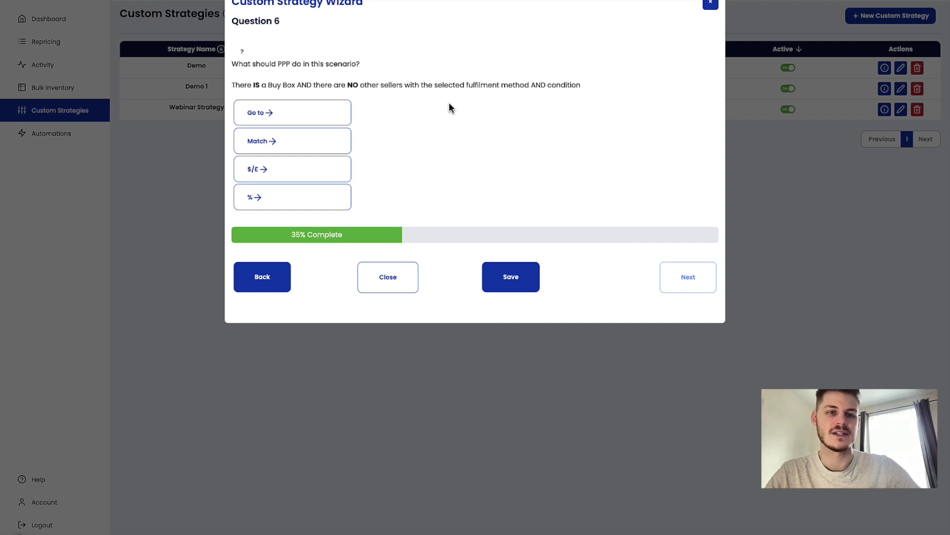
Price 10% over the Buy Box when there is a Buy Box but no other matching sellers
left_click(315, 200)
left_click(417, 110)
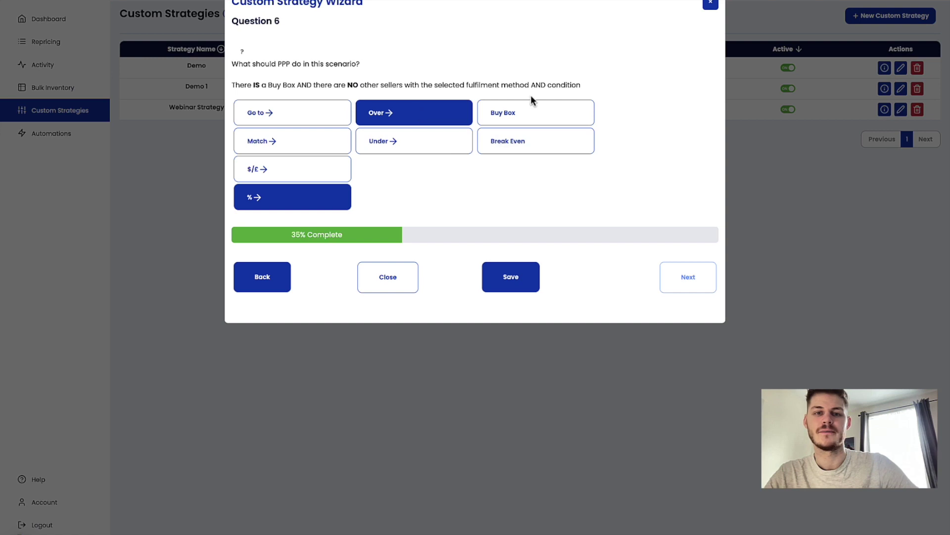
left_click(528, 111)
left_click(542, 124)
type("10")
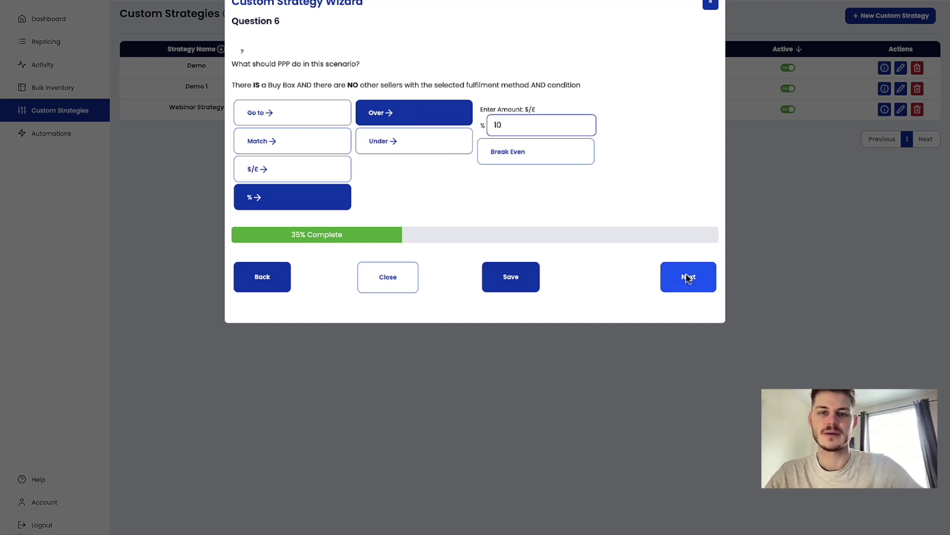
left_click(686, 276)
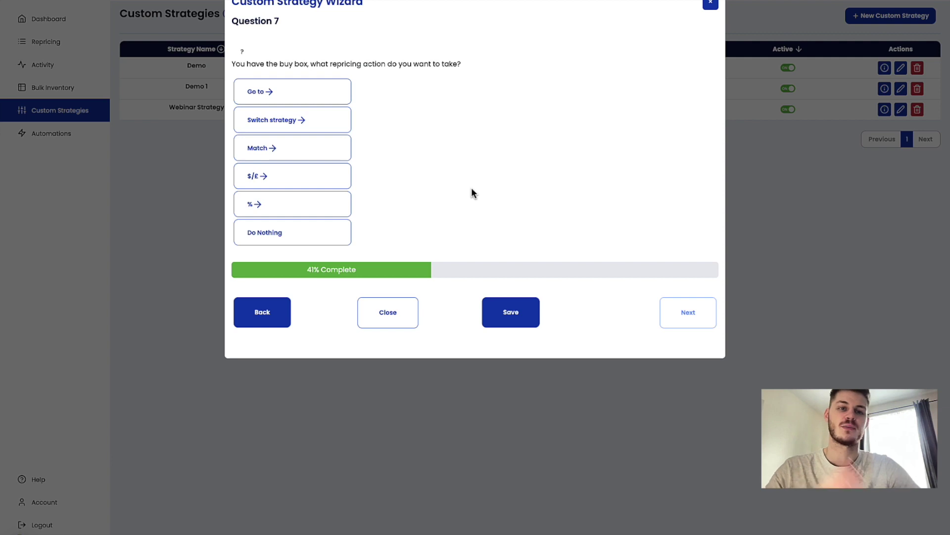
left_click(278, 119)
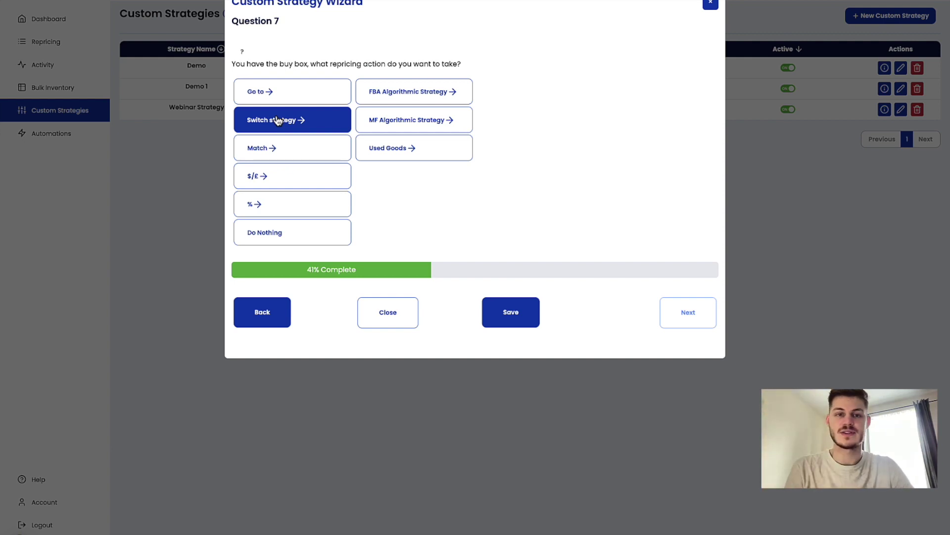
left_click(415, 103)
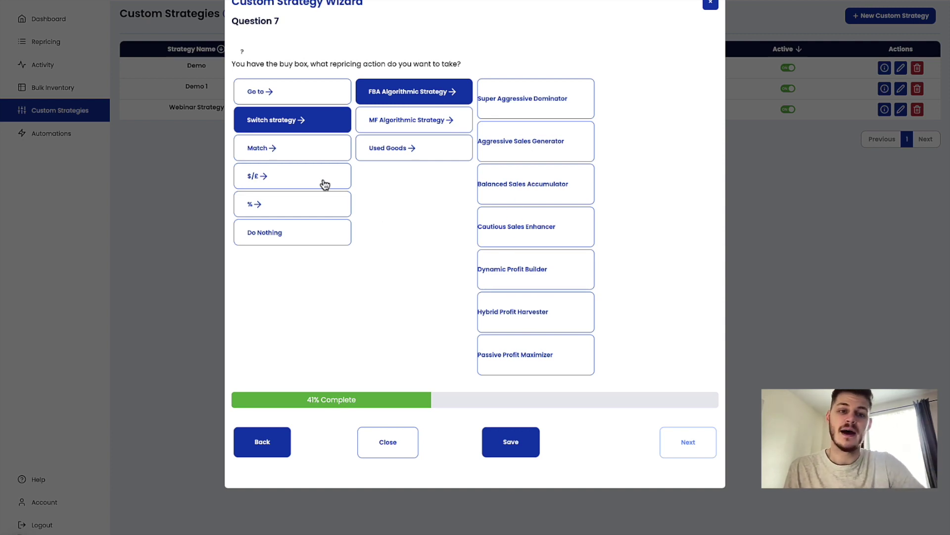
left_click(307, 153)
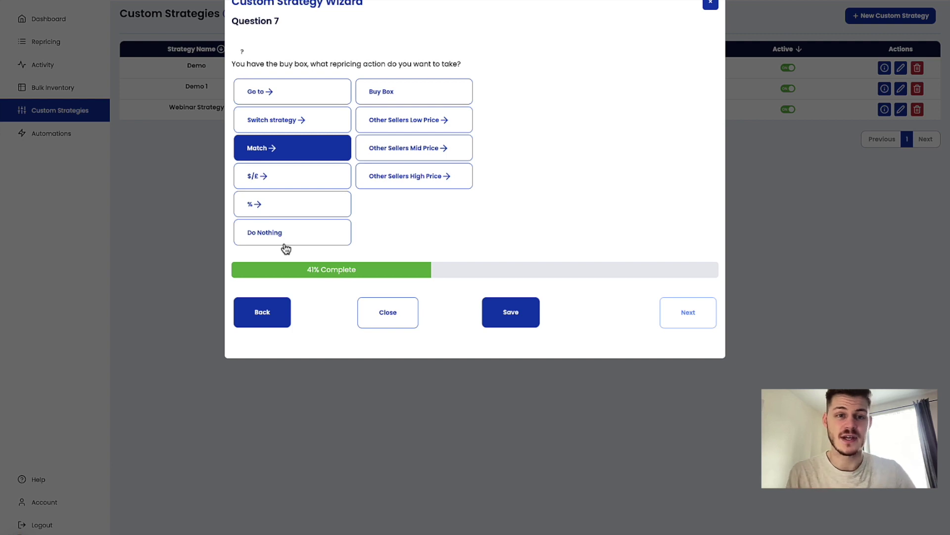
Switch to the FBA algorithmic strategy Dynamic Profit Builder when holding the buy box
left_click(297, 121)
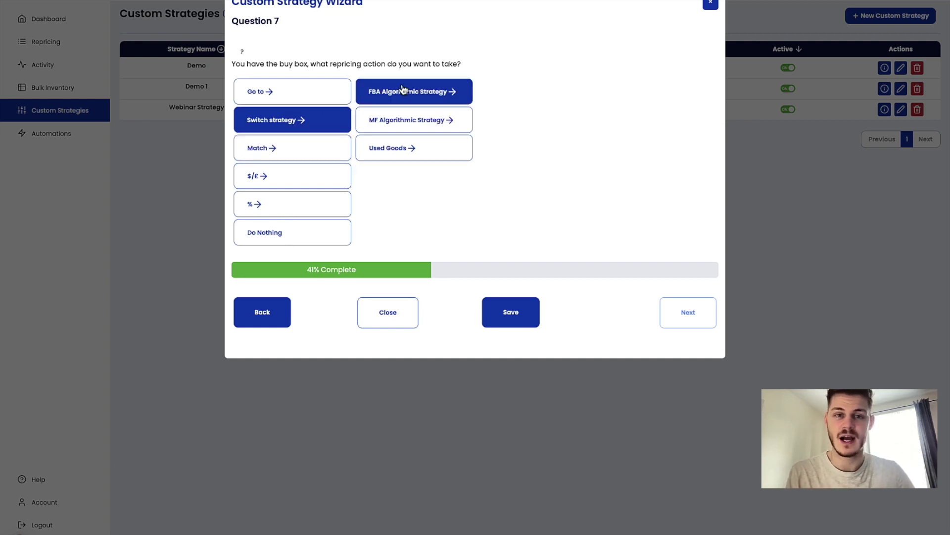
left_click(417, 93)
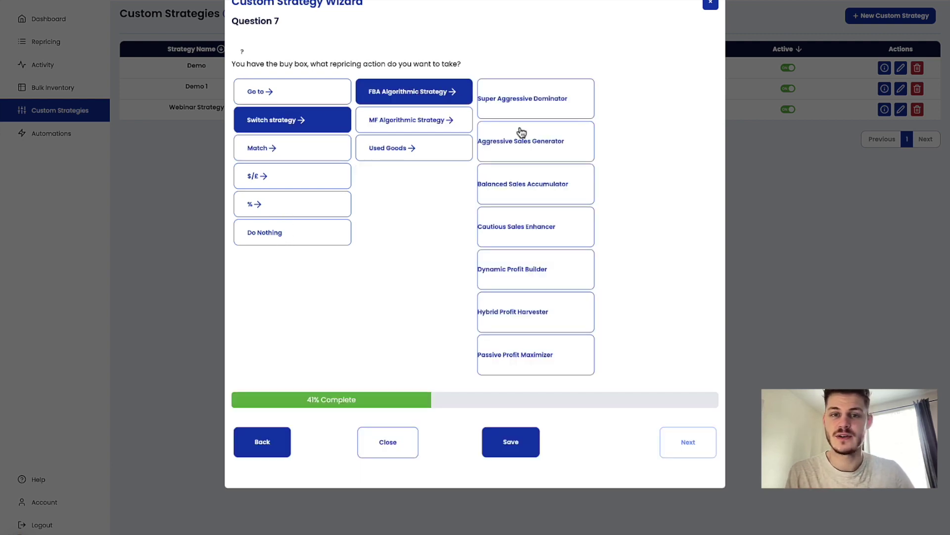
left_click(516, 274)
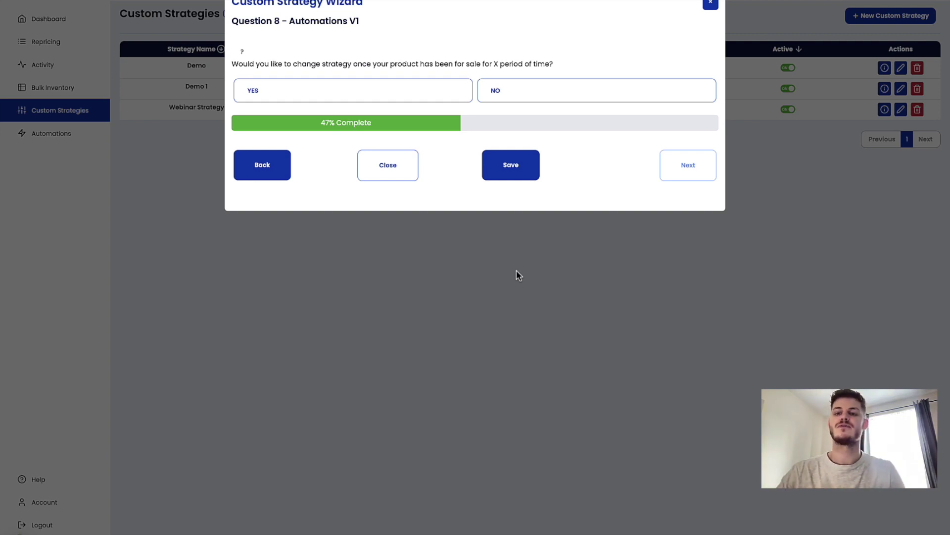
Skip the remaining automation questions, name the custom strategy Youtube, and save it without a description
left_click(518, 178)
left_click(256, 111)
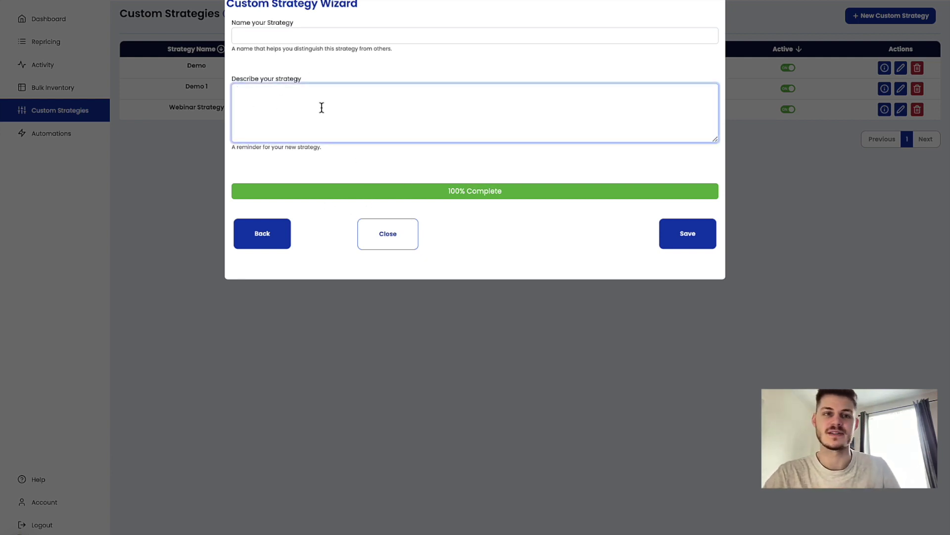
left_click(297, 37)
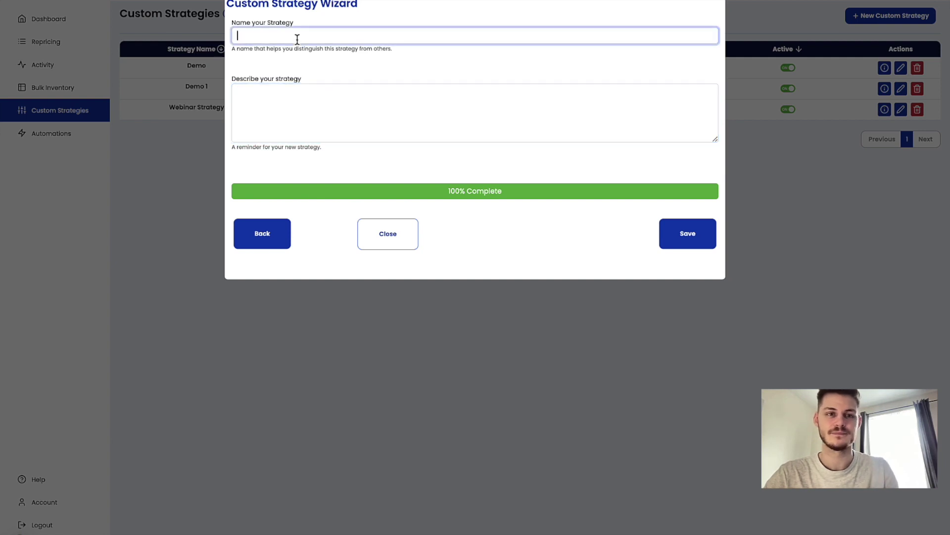
type("Youtube")
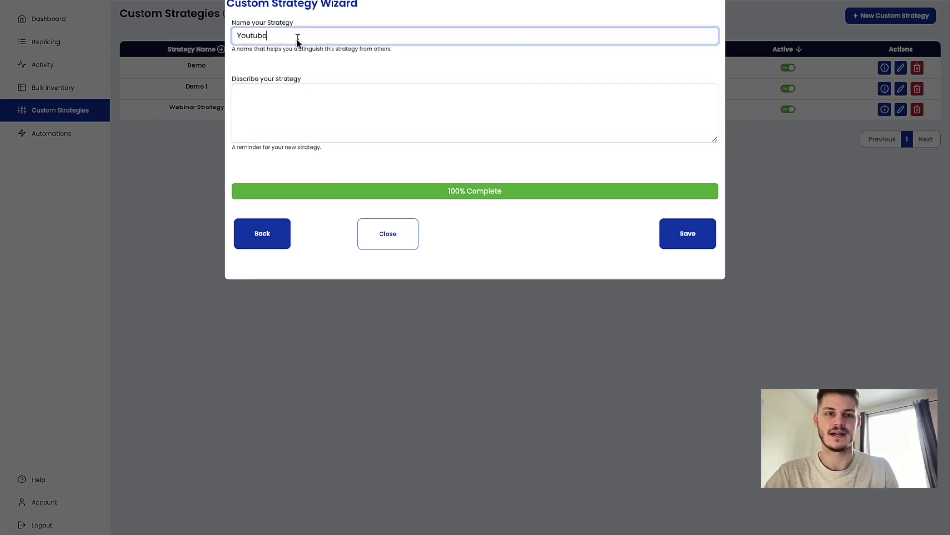
left_click(698, 243)
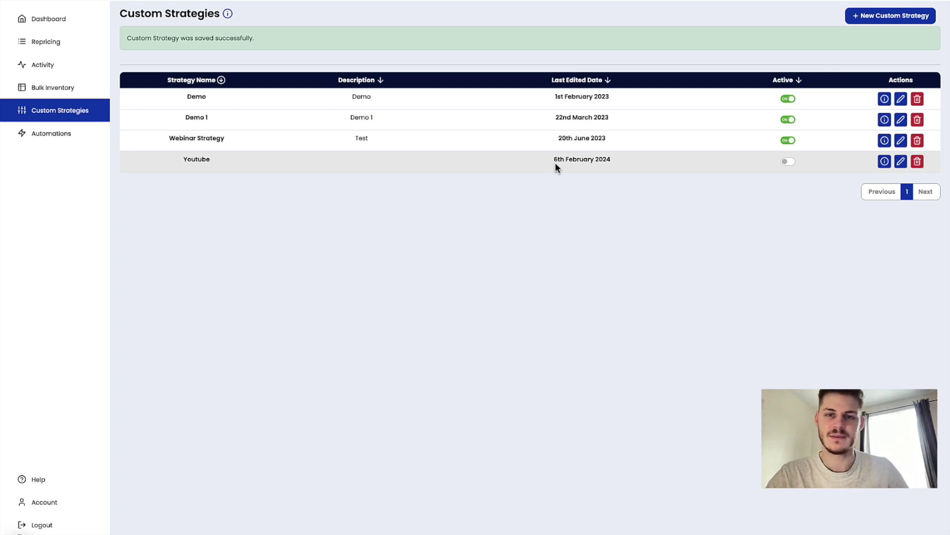
Activate the Youtube custom strategy and review the summary of its answers
left_click(788, 162)
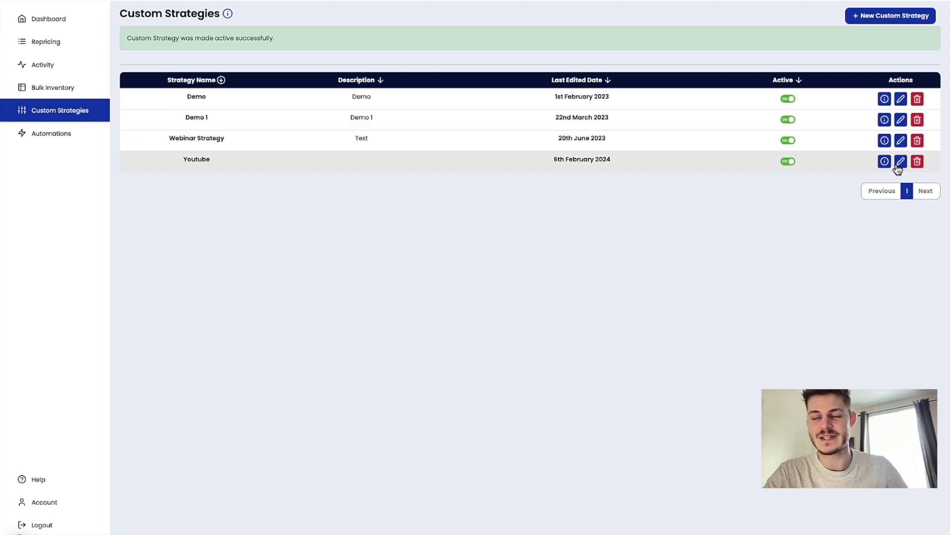
left_click(884, 163)
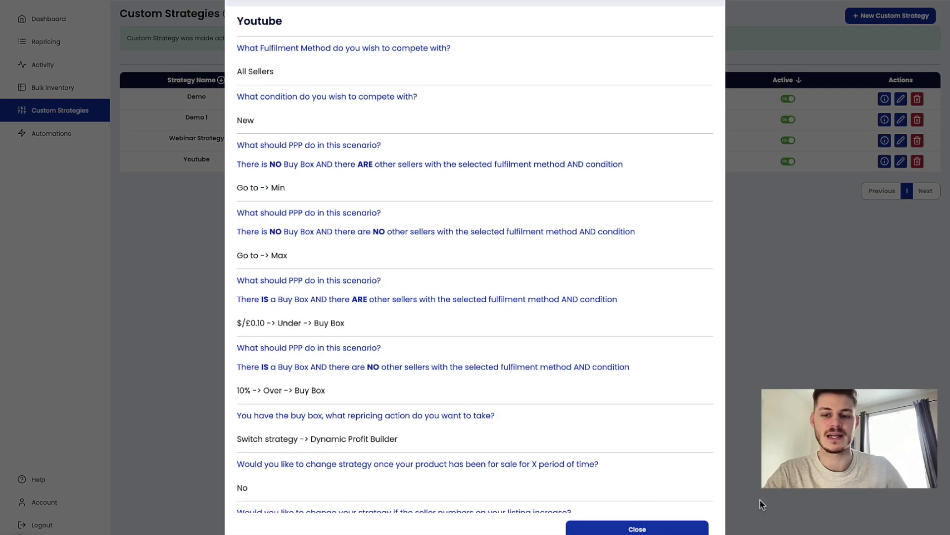
left_click(653, 529)
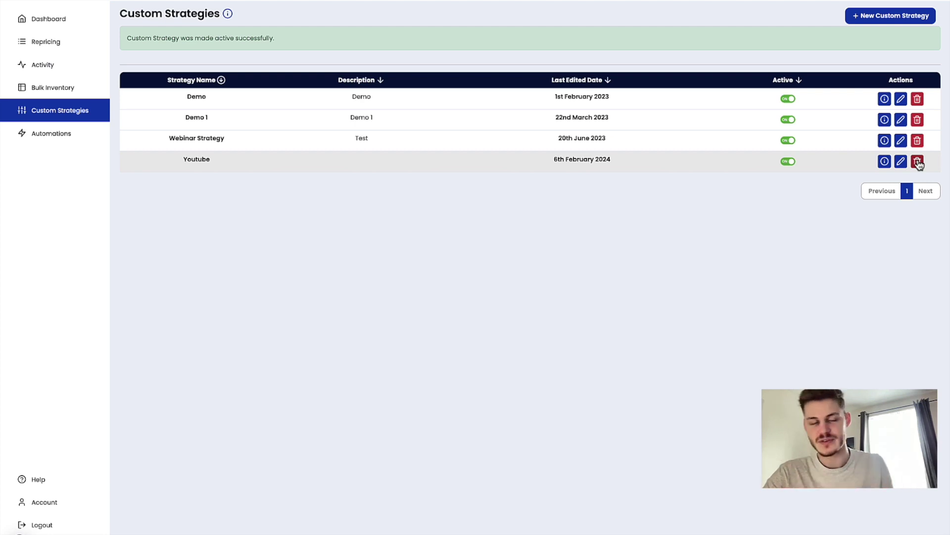
Assign the Youtube strategy to the UK listing of the Crock-Pot slow cooker in Repricing and return to the custom strategies list
left_click(72, 49)
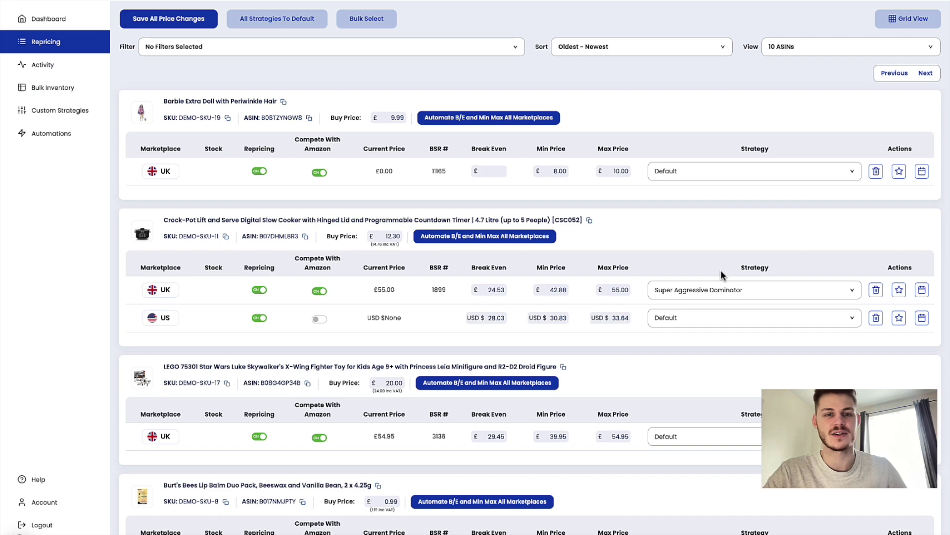
left_click(726, 290)
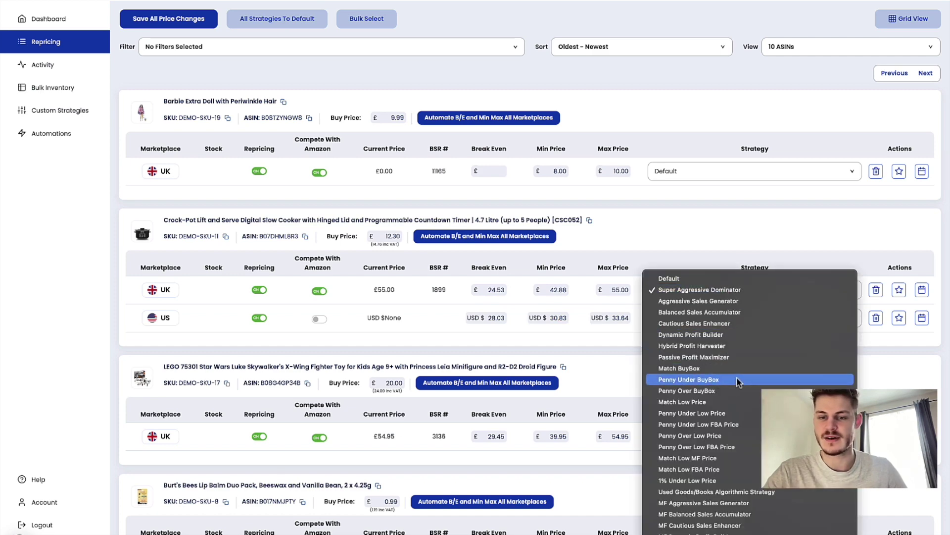
left_click(693, 522)
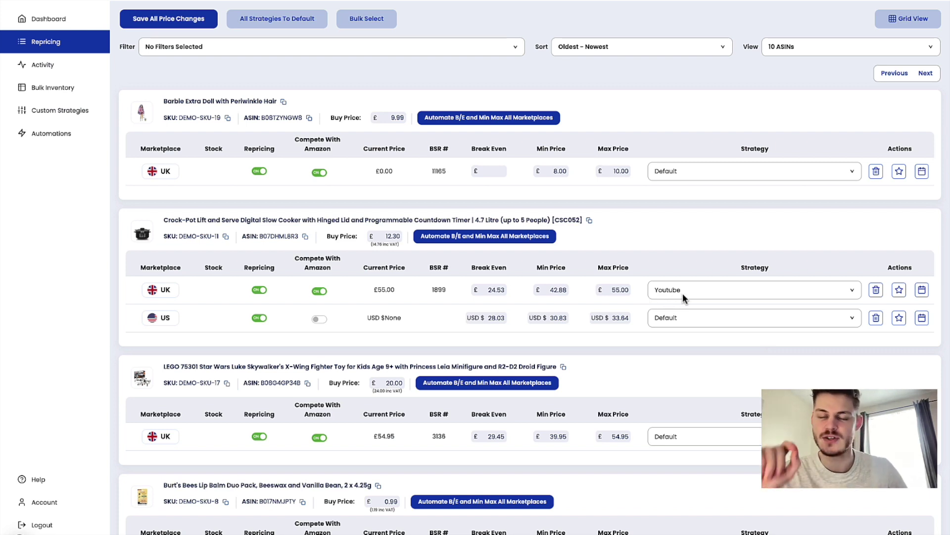
left_click(74, 115)
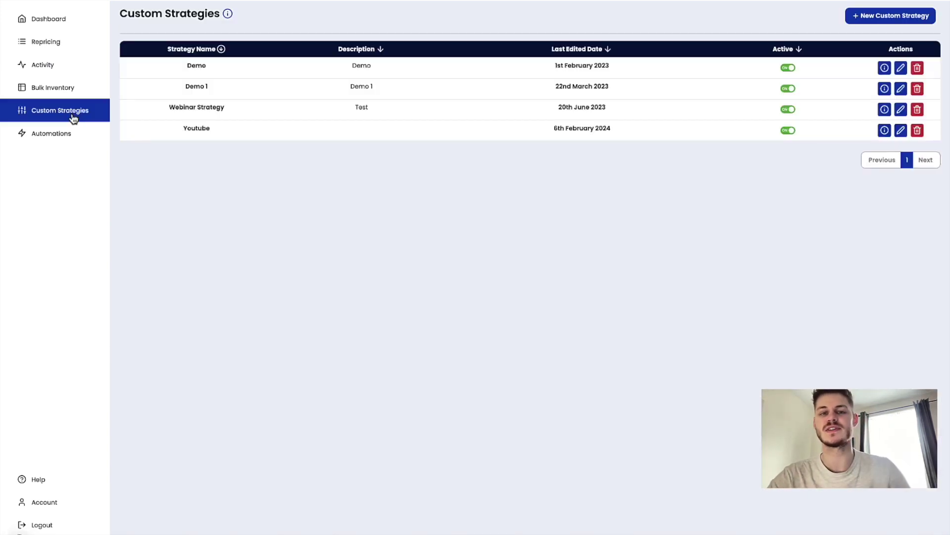